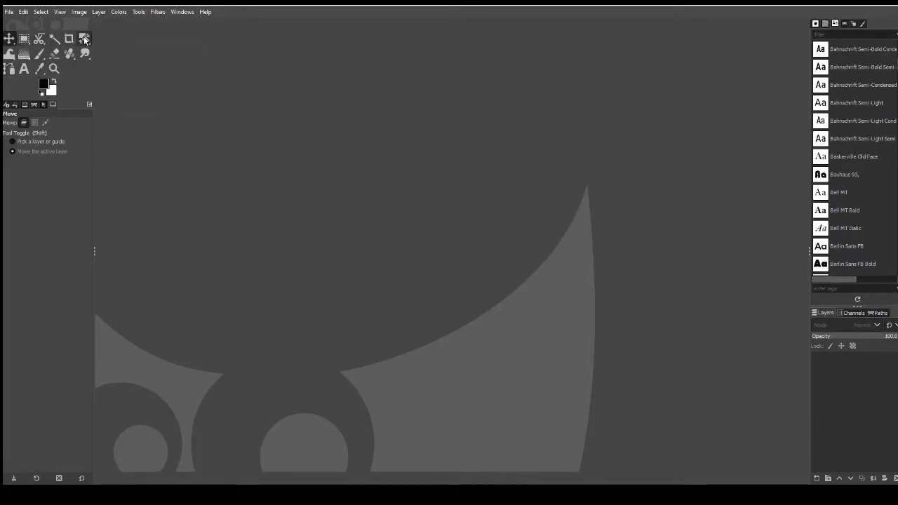
Step: Browse the transform tools group in the toolbox, then dismiss it
{"action": "left_click", "coordinate": [84, 40]}
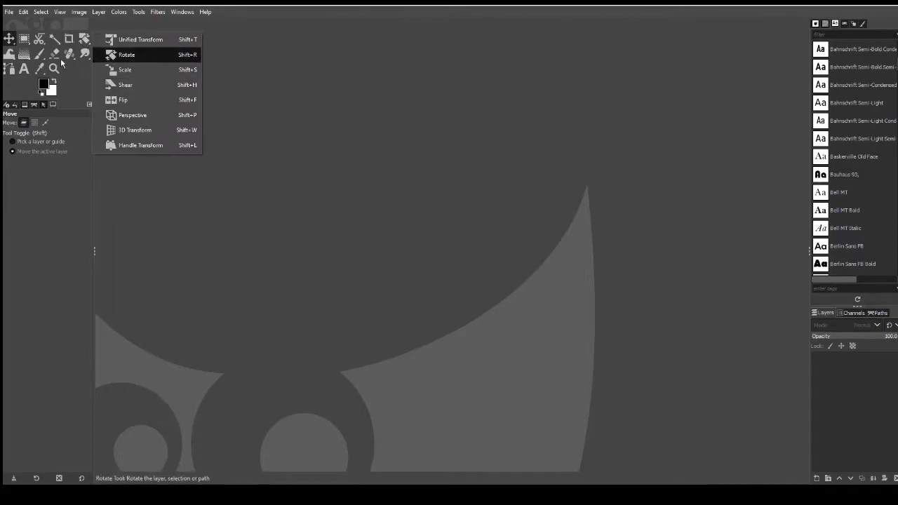
{"action": "left_click", "coordinate": [39, 59]}
{"action": "mouse_move", "coordinate": [39, 59]}
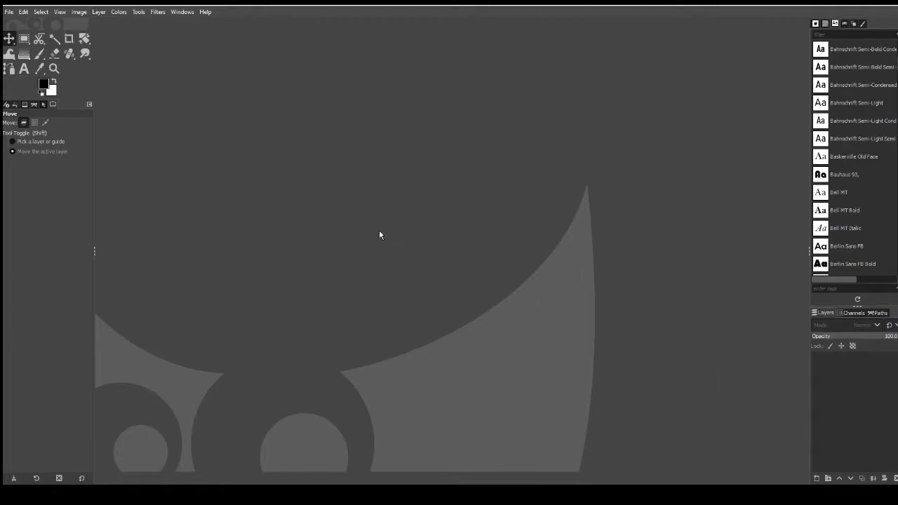
Step: Go to the File menu to open the photo milan-popovic-FHvpa4-Fpu0-unsplash.jpg
{"action": "left_click", "coordinate": [9, 12]}
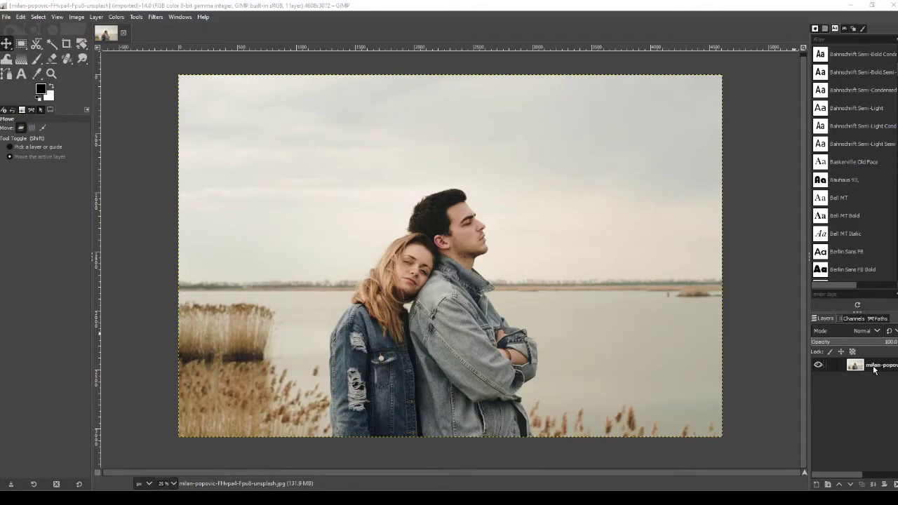
Step: Rename the photo layer to 'base'
{"action": "double_click", "coordinate": [874, 366]}
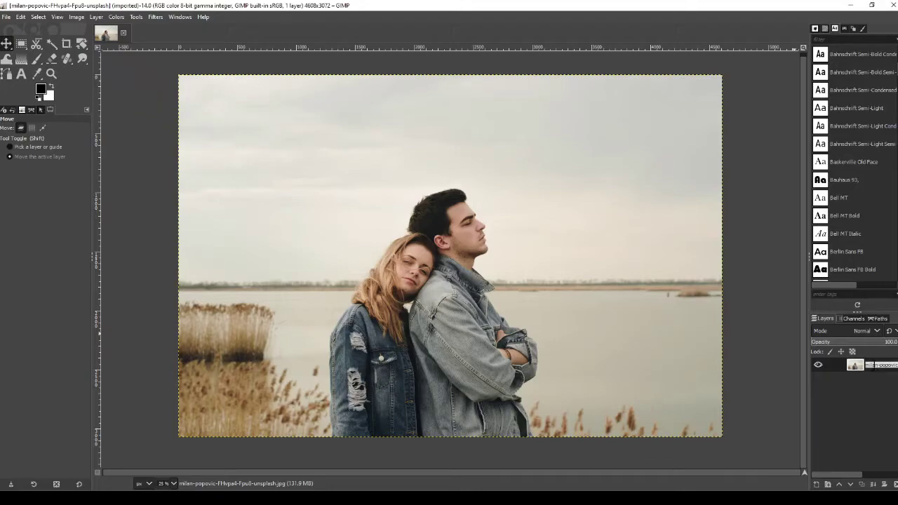
{"action": "type", "text": "base"}
{"action": "key", "text": "Return"}
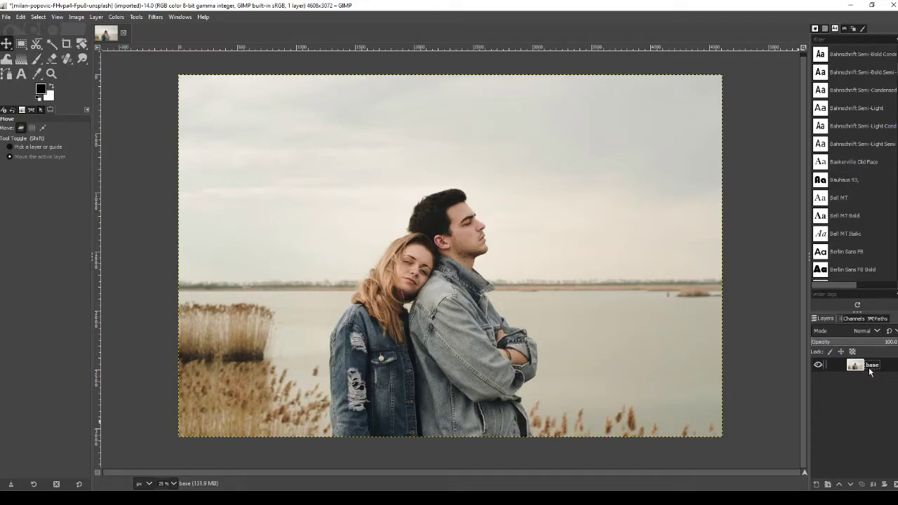
Step: Duplicate the base layer and name the copy 'blur'
{"action": "key", "text": "shift+ctrl+d"}
{"action": "double_click", "coordinate": [870, 365]}
{"action": "type", "text": "blur"}
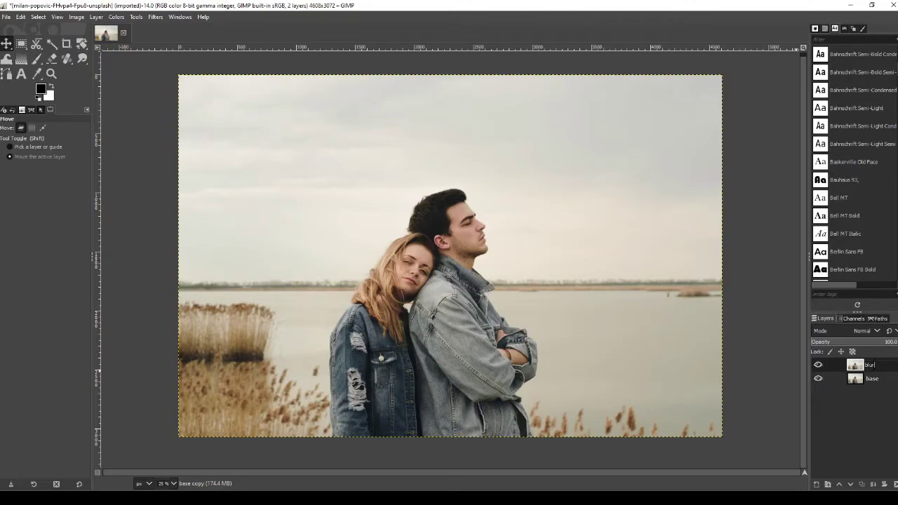
{"action": "key", "text": "BackSpace"}
{"action": "type", "text": "r"}
Step: Apply Selective Gaussian Blur with radius 15 and max delta 0.69 to the blur layer
{"action": "left_click", "coordinate": [156, 18]}
{"action": "mouse_move", "coordinate": [173, 83]}
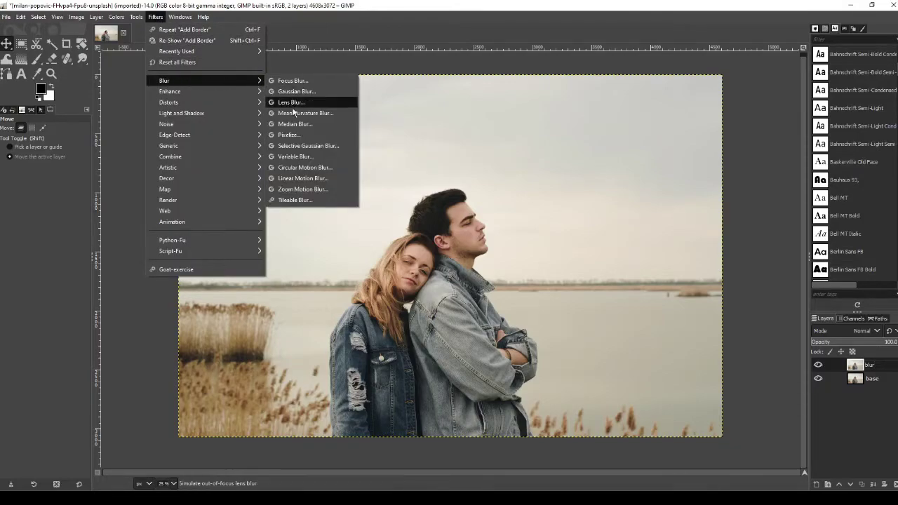
{"action": "left_click", "coordinate": [304, 146]}
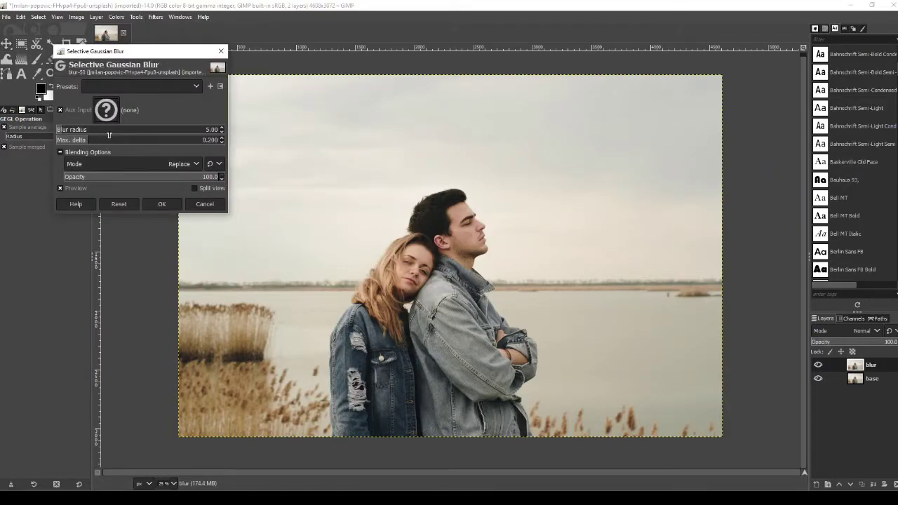
{"action": "left_click", "coordinate": [167, 130]}
{"action": "left_click", "coordinate": [208, 144]}
{"action": "type", "text": "0.69"}
{"action": "key", "text": "Return"}
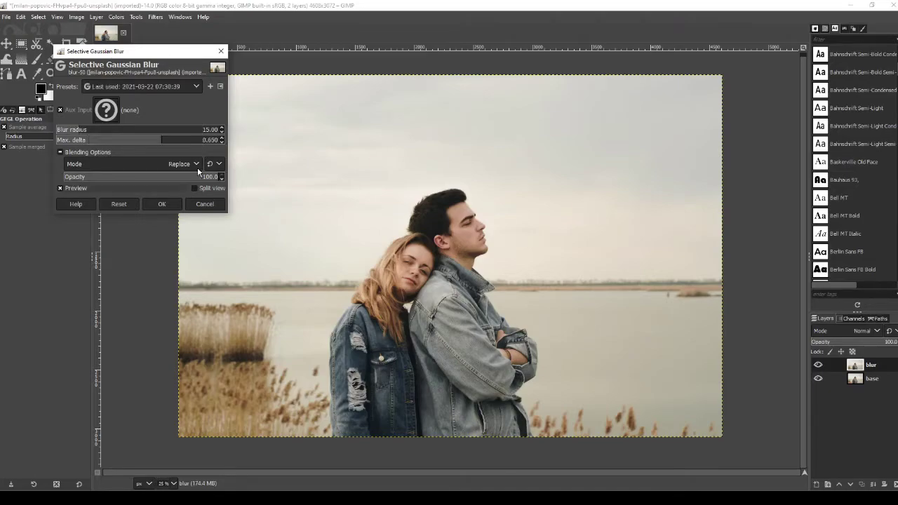
{"action": "left_click", "coordinate": [164, 204]}
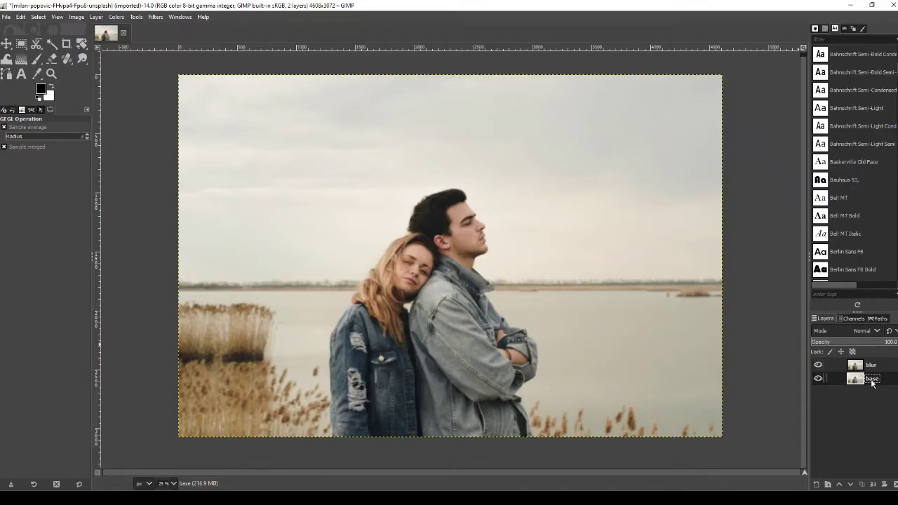
Step: Duplicate base, name the copy 'lines' and raise it to the top of the stack
{"action": "key", "text": "shift+ctrl+d"}
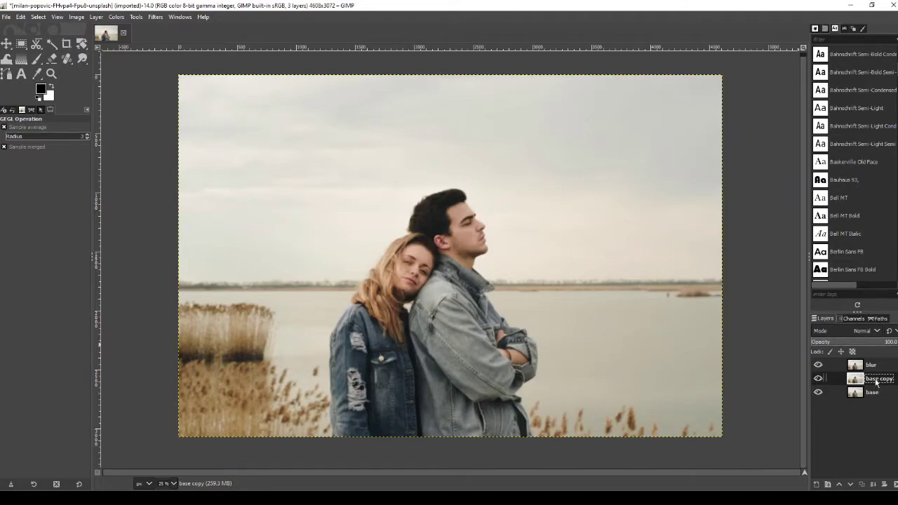
{"action": "type", "text": "lines"}
{"action": "left_click", "coordinate": [841, 485]}
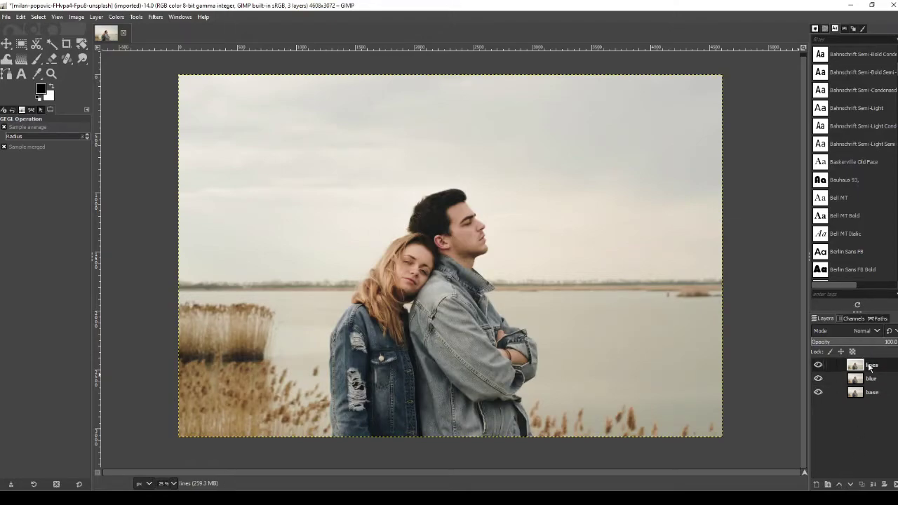
Step: Apply the Neon edge-detect filter with radius 3 and intensity 0.06 to the lines layer
{"action": "left_click", "coordinate": [156, 17]}
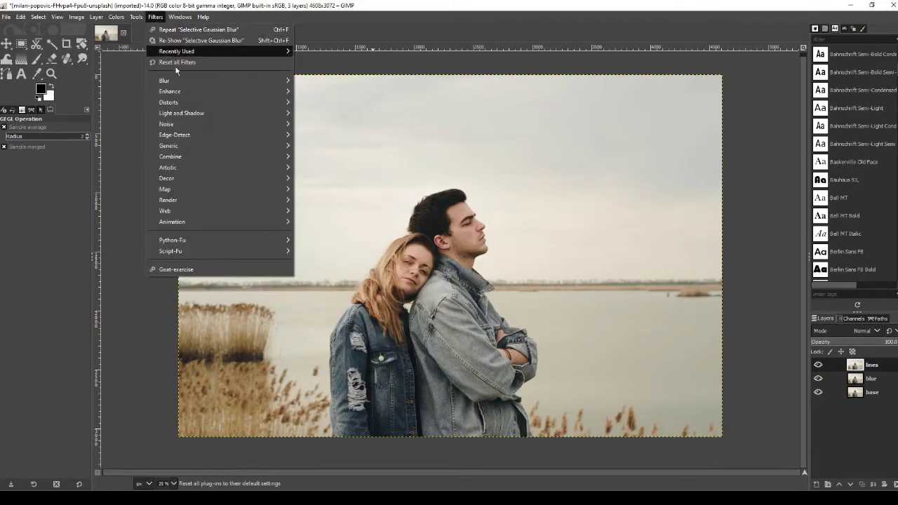
{"action": "mouse_move", "coordinate": [181, 135]}
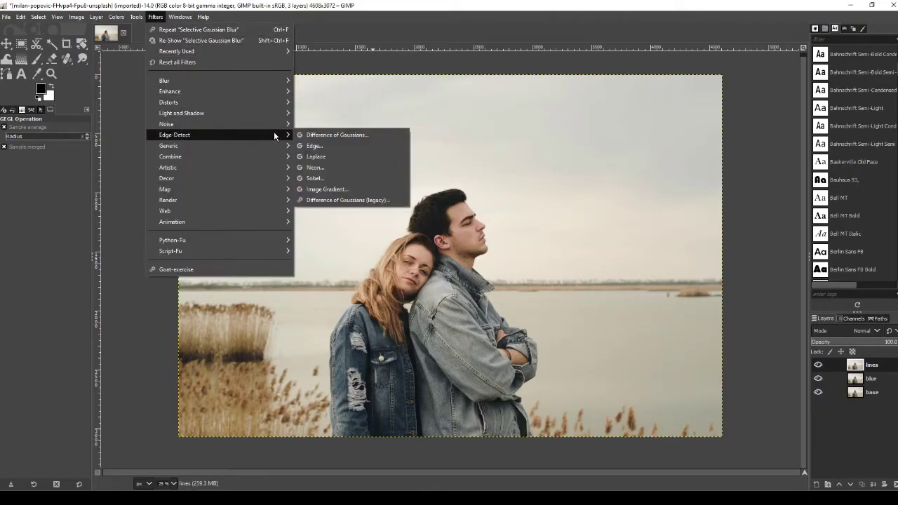
{"action": "left_click", "coordinate": [315, 168]}
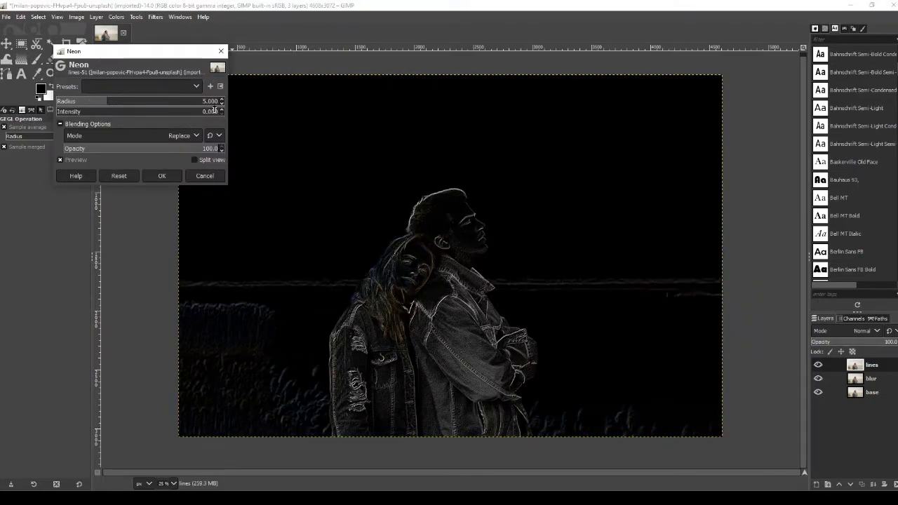
{"action": "left_click", "coordinate": [214, 104]}
{"action": "type", "text": "3"}
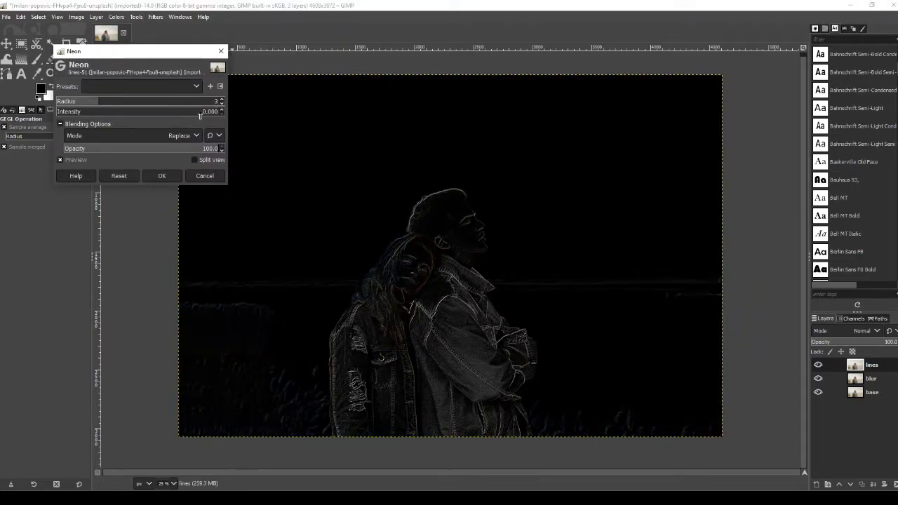
{"action": "left_click", "coordinate": [205, 114]}
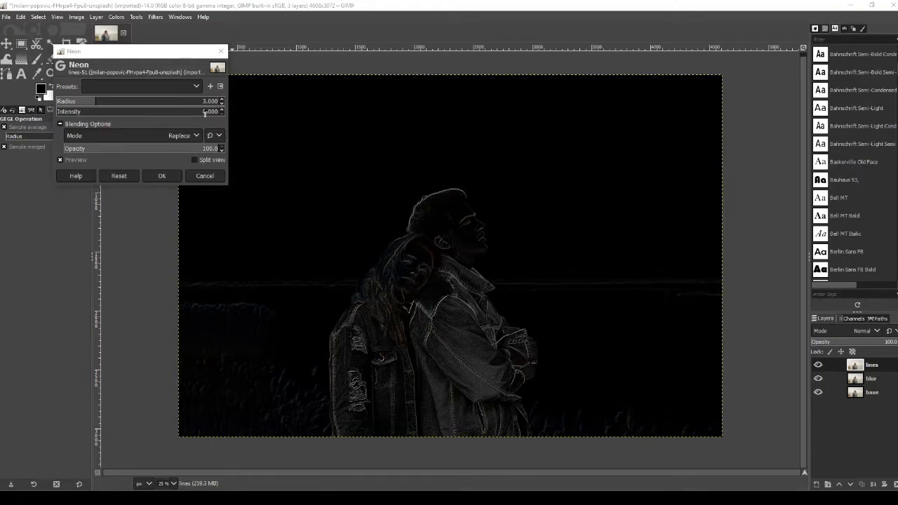
{"action": "type", "text": "0.06"}
{"action": "key", "text": "Tab"}
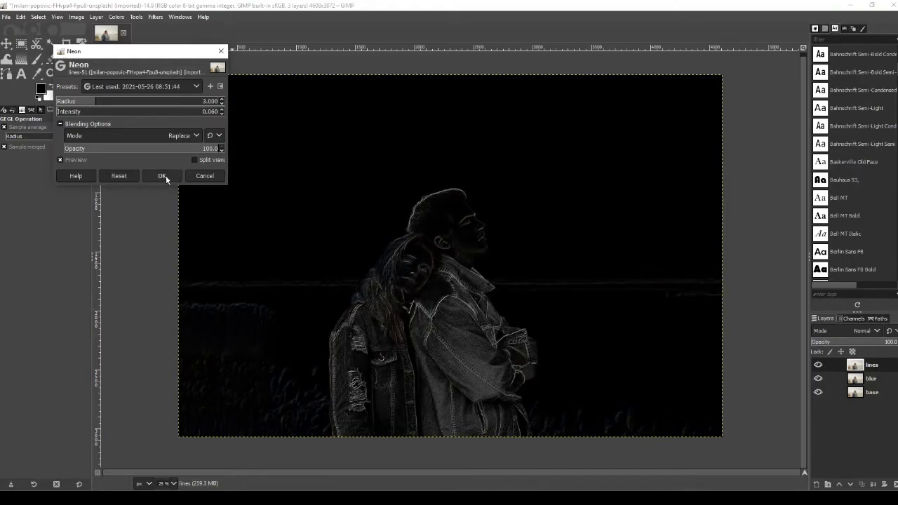
{"action": "left_click", "coordinate": [165, 175]}
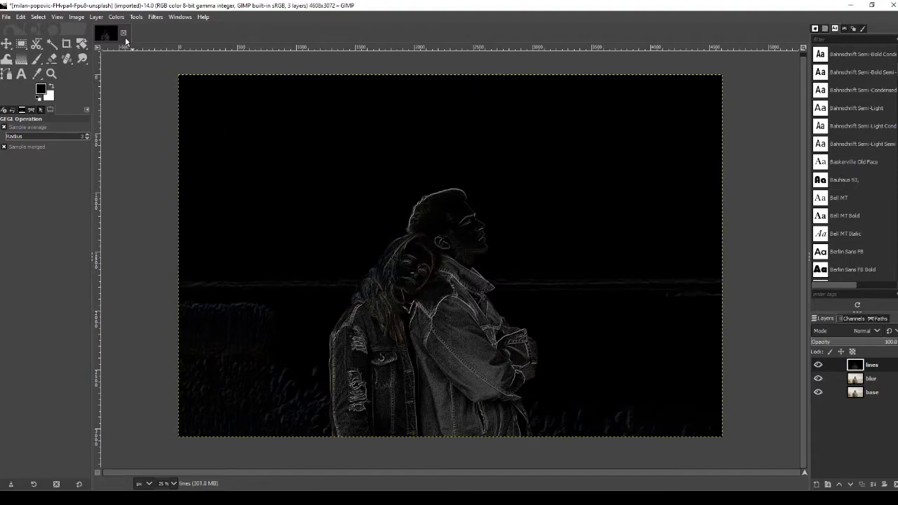
Step: Invert the lines layer, then desaturate it into grey outlines on white
{"action": "left_click", "coordinate": [118, 18]}
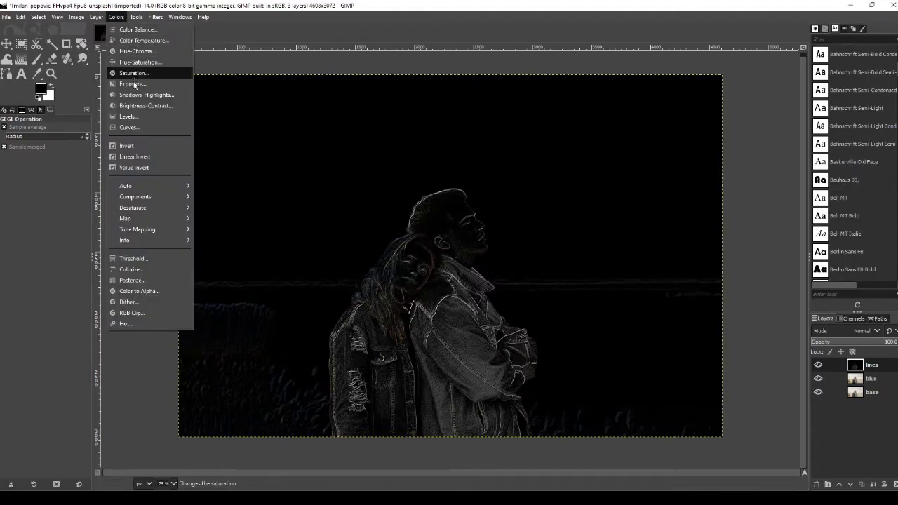
{"action": "left_click", "coordinate": [132, 146]}
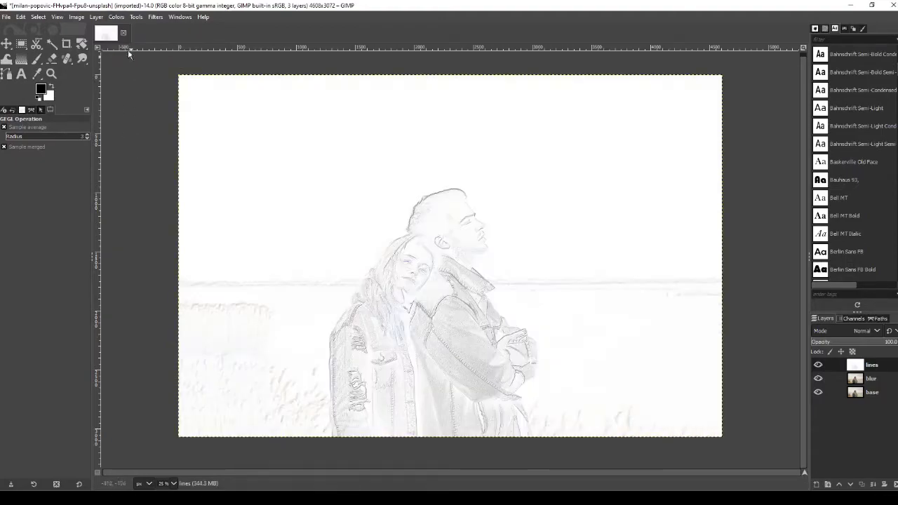
{"action": "left_click", "coordinate": [118, 17]}
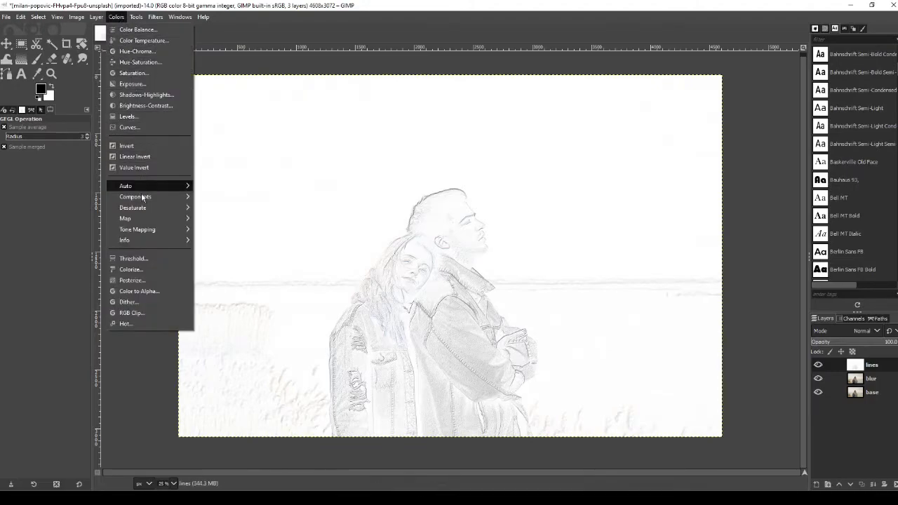
{"action": "mouse_move", "coordinate": [135, 212]}
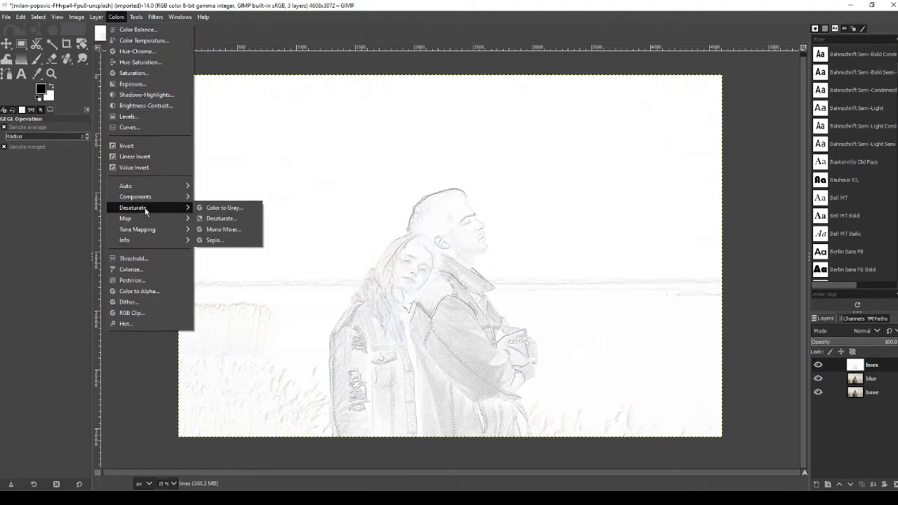
{"action": "left_click", "coordinate": [219, 220]}
{"action": "left_click", "coordinate": [162, 171]}
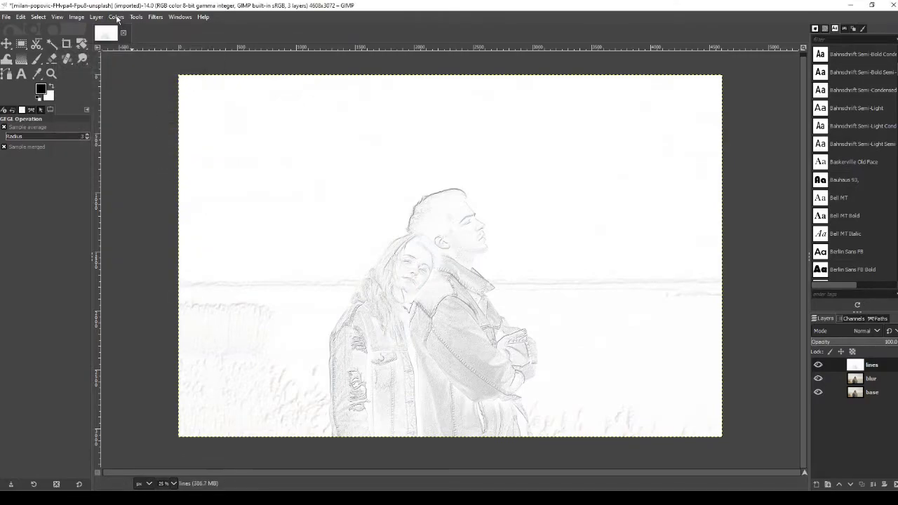
Step: Set the lines layer's brightness to -10 and contrast to 40
{"action": "left_click", "coordinate": [117, 17]}
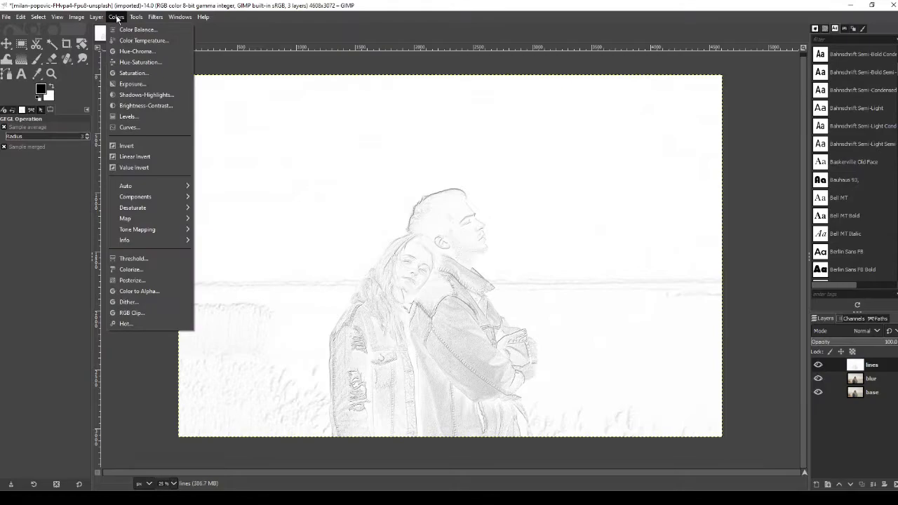
{"action": "left_click", "coordinate": [138, 106]}
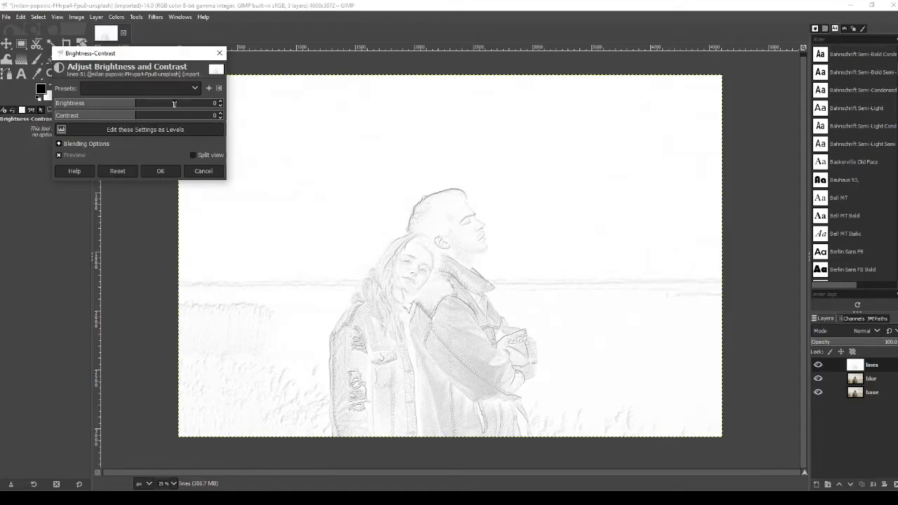
{"action": "left_click", "coordinate": [138, 87]}
{"action": "left_click", "coordinate": [133, 102]}
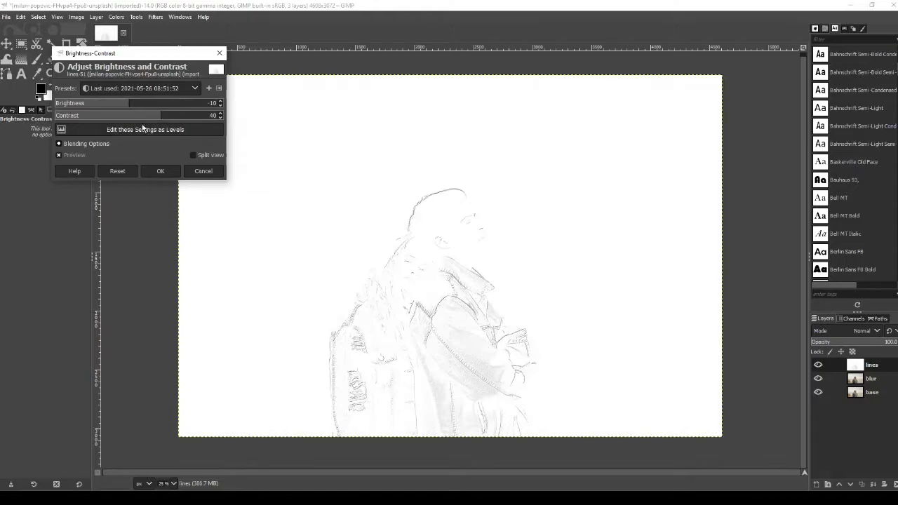
{"action": "left_click", "coordinate": [160, 171]}
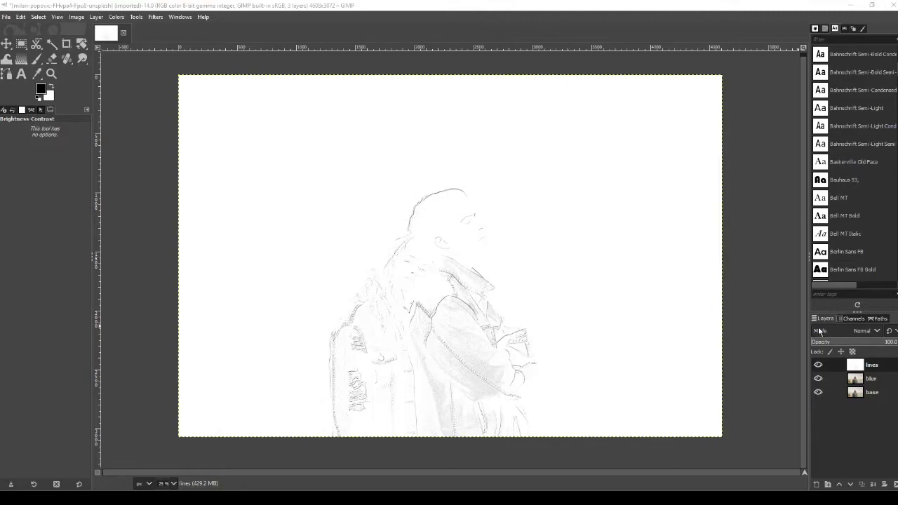
{"action": "left_click", "coordinate": [862, 331]}
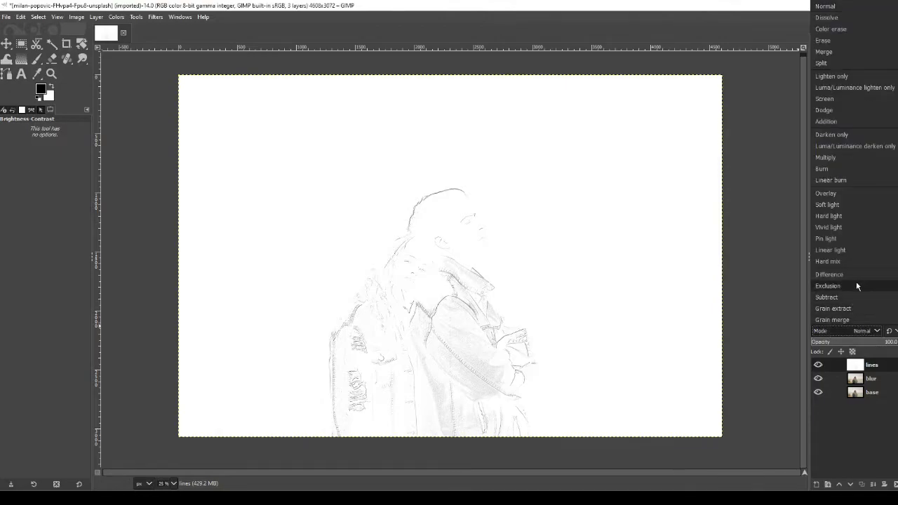
Step: Blend the lines layer as Multiply, then duplicate blur into a new layer named 'brushes'
{"action": "left_click", "coordinate": [835, 157]}
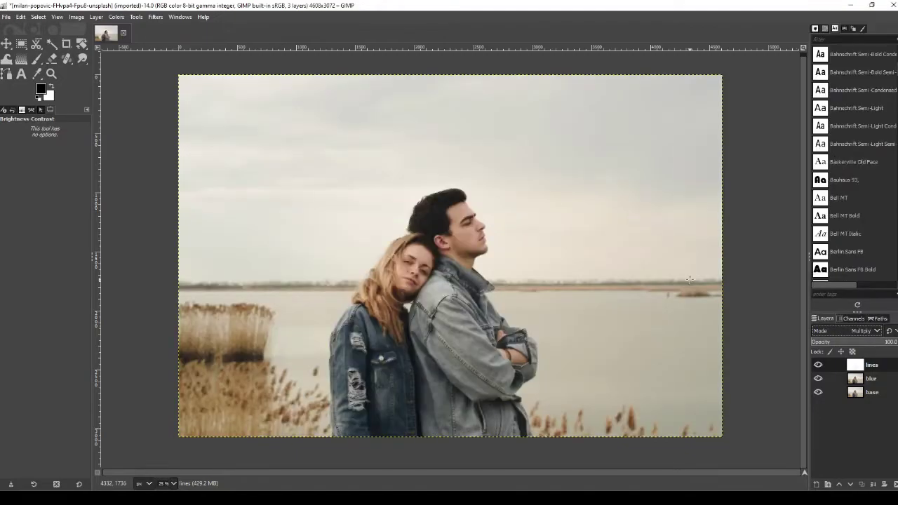
{"action": "left_click", "coordinate": [876, 380]}
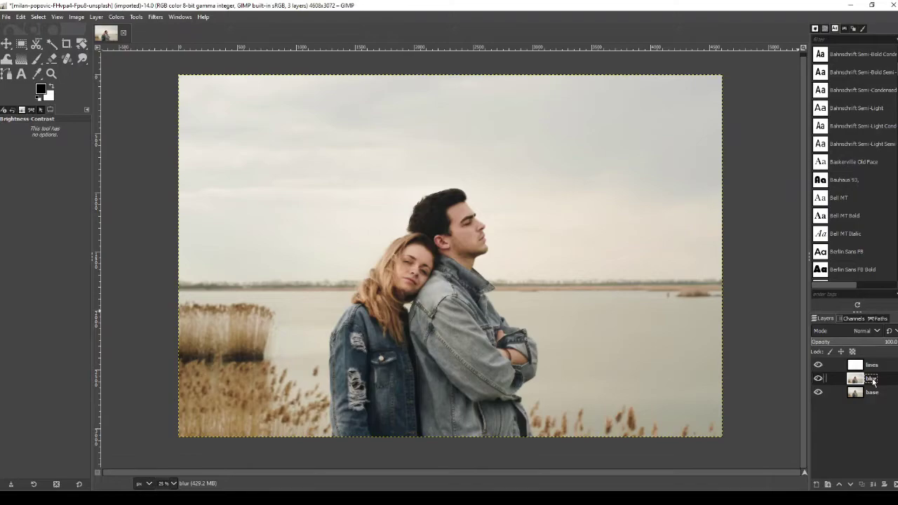
{"action": "key", "text": "shift+ctrl+d"}
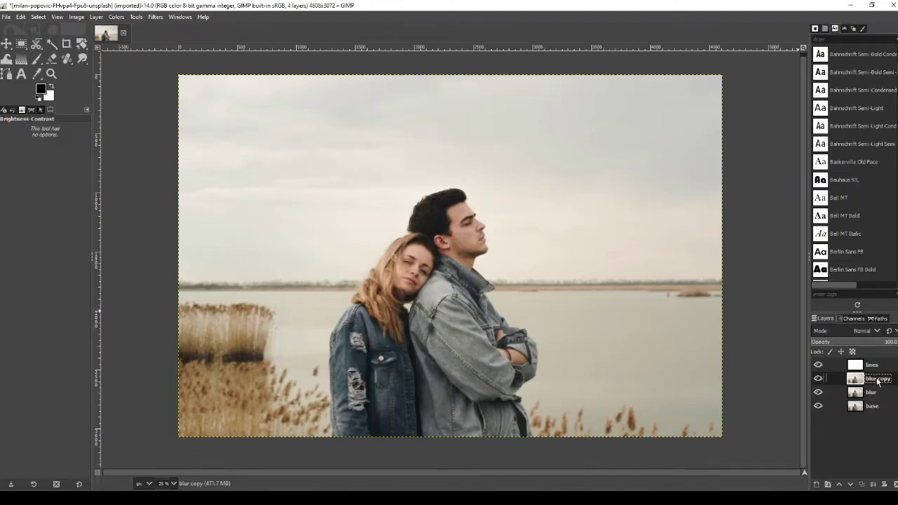
{"action": "double_click", "coordinate": [877, 379]}
{"action": "type", "text": "brushes"}
Step: Invert the brushes layer and set its blend mode to Dodge
{"action": "left_click", "coordinate": [118, 18]}
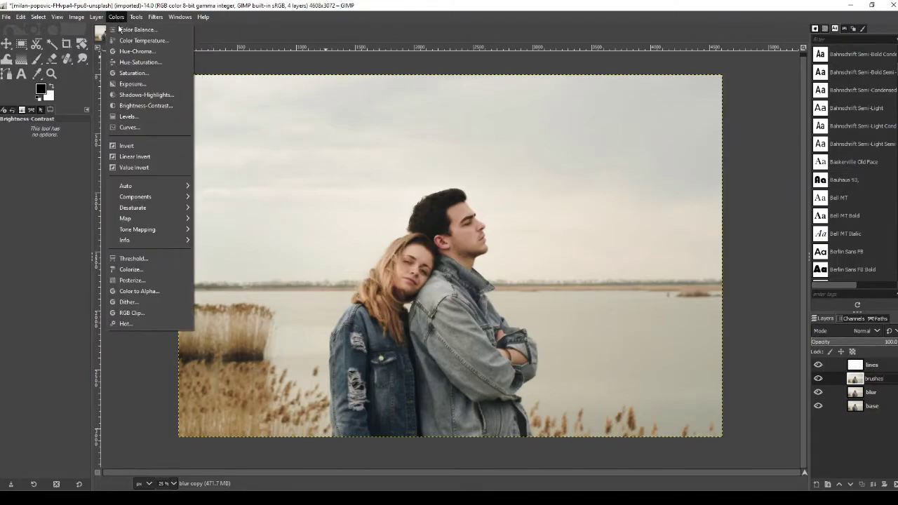
{"action": "left_click", "coordinate": [131, 146]}
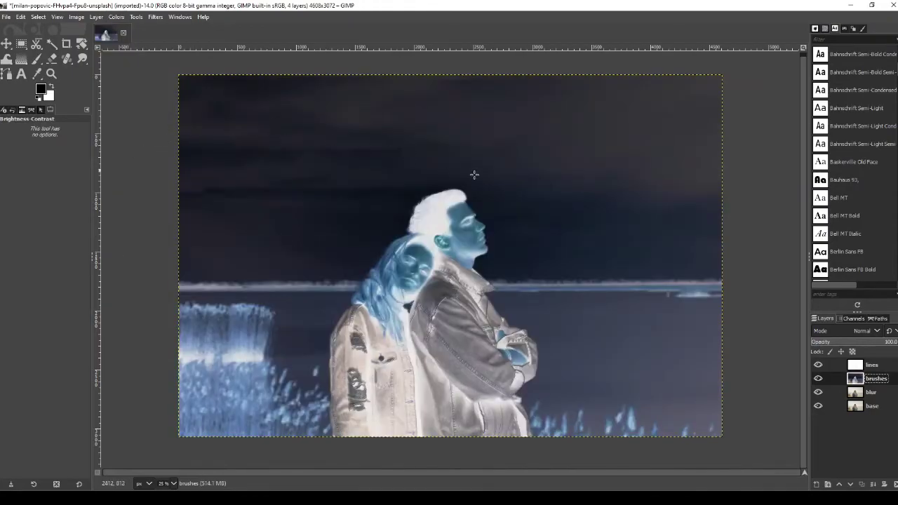
{"action": "left_click", "coordinate": [859, 331]}
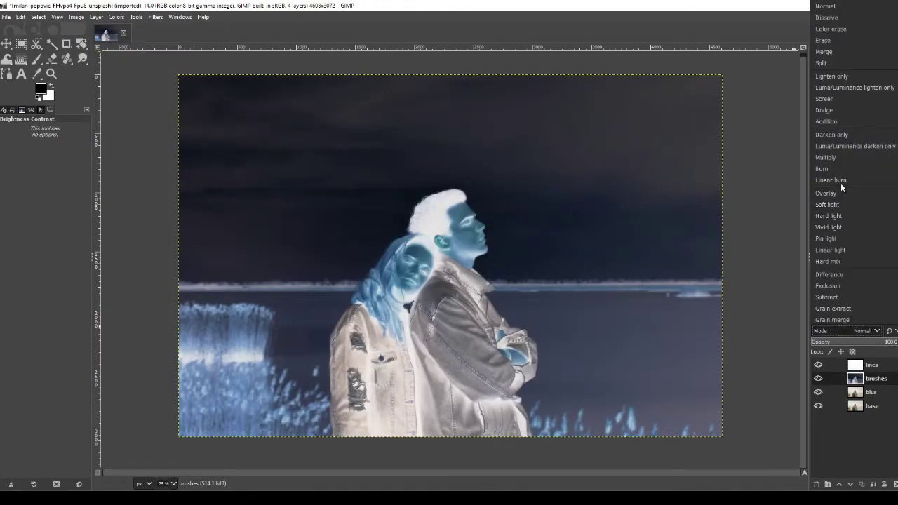
{"action": "left_click", "coordinate": [824, 111]}
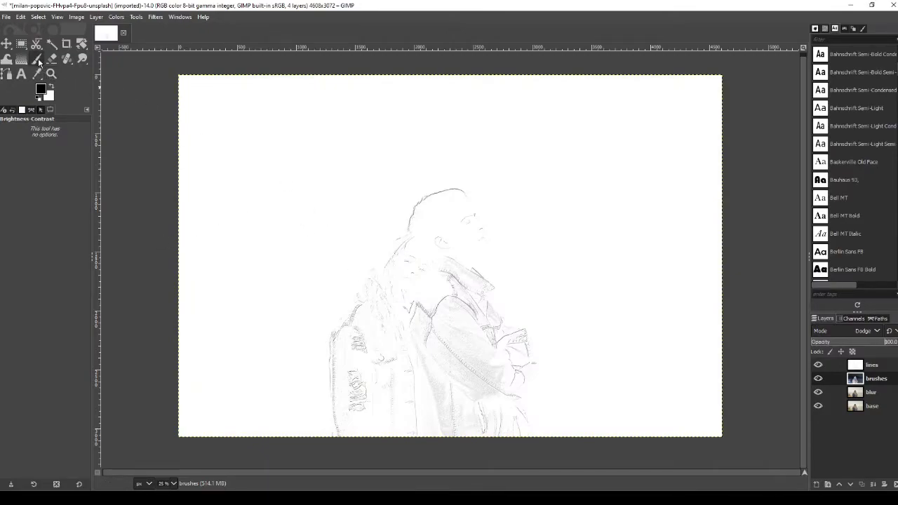
Step: Set the Acrylic 01 paintbrush to black, opacity 10.6, size 751, with Track Direction dynamics
{"action": "left_click", "coordinate": [38, 61]}
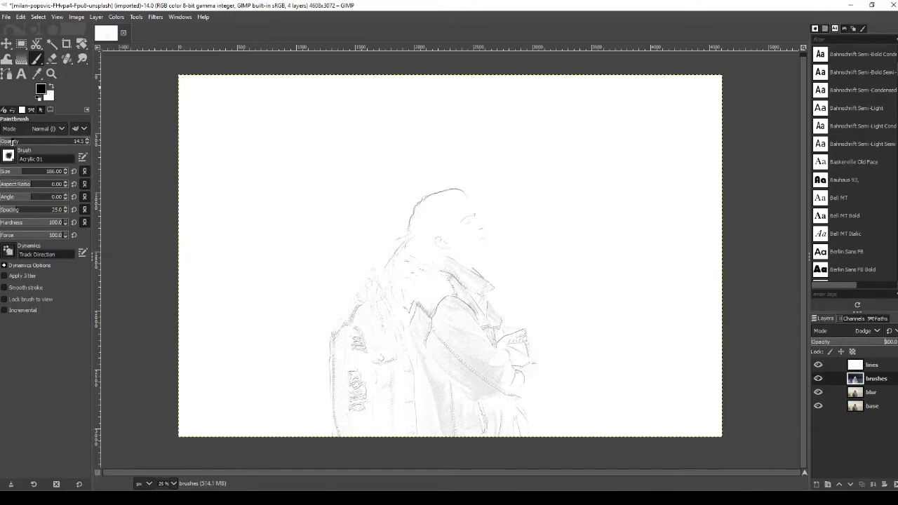
{"action": "left_click_drag", "start_coordinate": [11, 143], "coordinate": [8, 143]}
{"action": "left_click", "coordinate": [40, 90]}
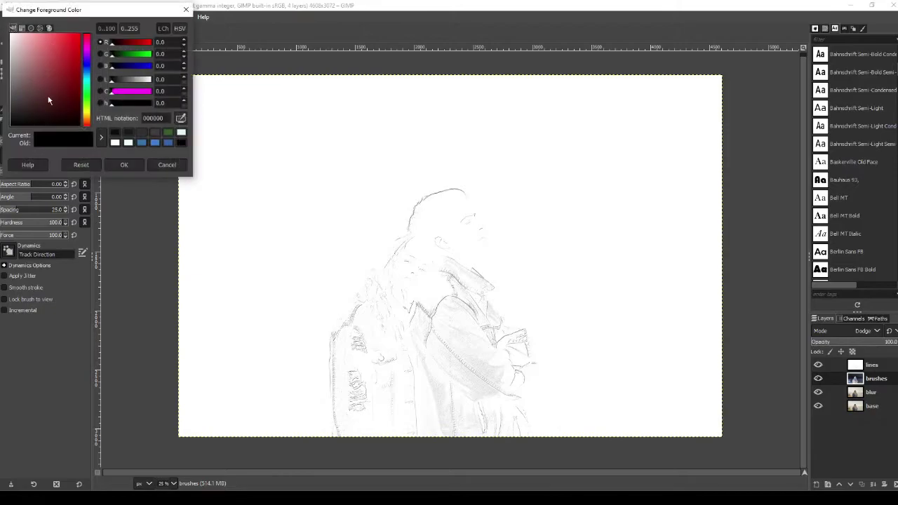
{"action": "left_click", "coordinate": [124, 164]}
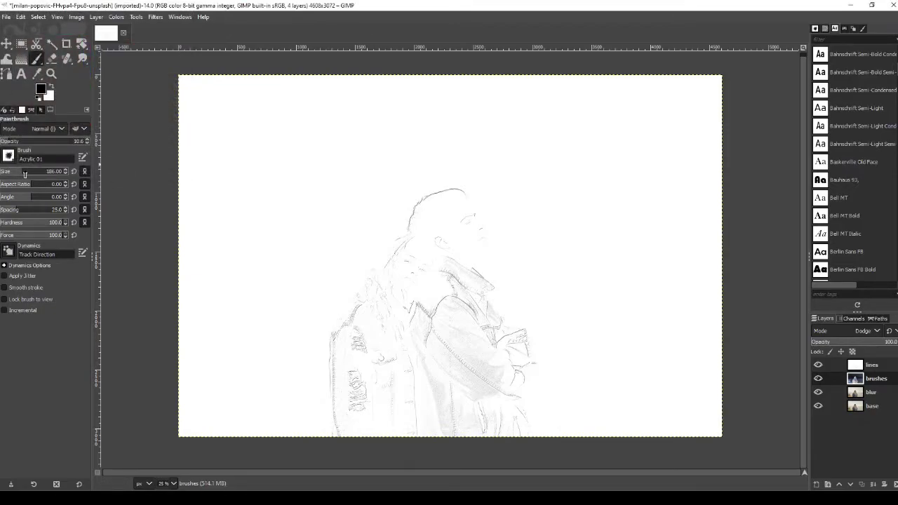
{"action": "left_click_drag", "start_coordinate": [26, 173], "coordinate": [55, 174]}
{"action": "left_click", "coordinate": [9, 253]}
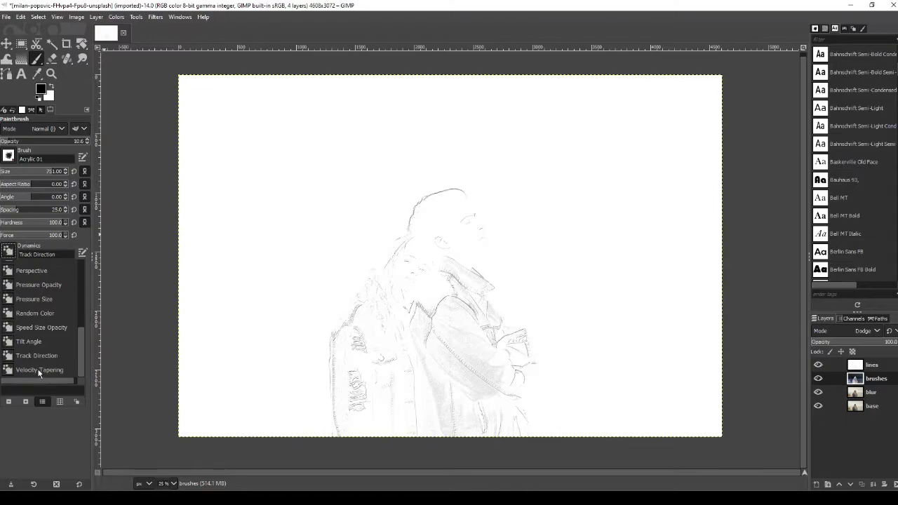
{"action": "left_click", "coordinate": [81, 239]}
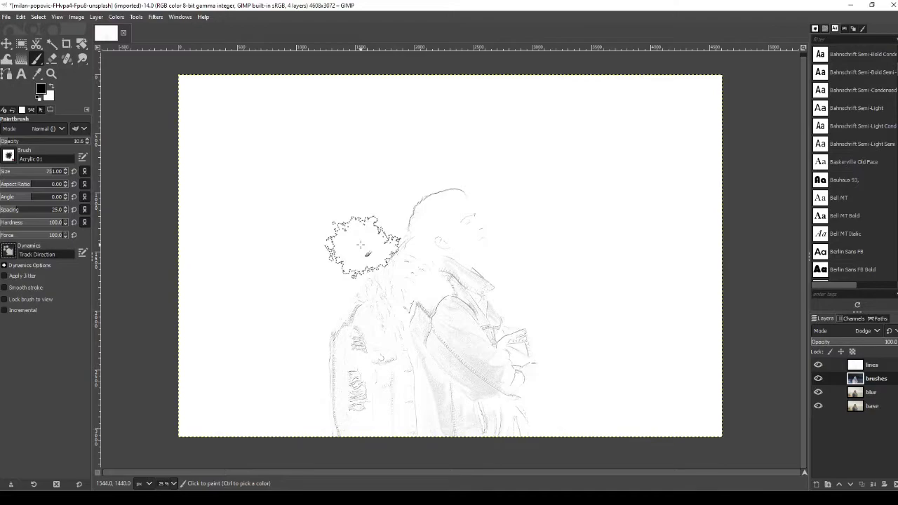
Step: Paint soft Acrylic strokes across the woman's face and hair on the brushes layer
{"action": "left_click", "coordinate": [474, 232]}
{"action": "mouse_move", "coordinate": [474, 232]}
{"action": "left_mouse_down"}
{"action": "mouse_move", "coordinate": [452, 201]}
{"action": "mouse_move", "coordinate": [402, 199]}
{"action": "mouse_move", "coordinate": [393, 229]}
{"action": "mouse_move", "coordinate": [440, 255]}
{"action": "mouse_move", "coordinate": [371, 293]}
{"action": "mouse_move", "coordinate": [420, 303]}
{"action": "mouse_move", "coordinate": [450, 298]}
{"action": "mouse_move", "coordinate": [458, 275]}
{"action": "mouse_move", "coordinate": [485, 300]}
{"action": "mouse_move", "coordinate": [483, 325]}
{"action": "mouse_move", "coordinate": [345, 337]}
{"action": "mouse_move", "coordinate": [385, 356]}
{"action": "mouse_move", "coordinate": [437, 344]}
{"action": "mouse_move", "coordinate": [480, 350]}
{"action": "mouse_move", "coordinate": [508, 361]}
{"action": "mouse_move", "coordinate": [506, 373]}
{"action": "mouse_move", "coordinate": [454, 383]}
{"action": "mouse_move", "coordinate": [369, 381]}
{"action": "mouse_move", "coordinate": [346, 345]}
{"action": "mouse_move", "coordinate": [336, 293]}
{"action": "mouse_move", "coordinate": [420, 188]}
{"action": "mouse_move", "coordinate": [452, 183]}
{"action": "mouse_move", "coordinate": [483, 204]}
{"action": "mouse_move", "coordinate": [515, 294]}
{"action": "mouse_move", "coordinate": [457, 265]}
{"action": "mouse_move", "coordinate": [425, 223]}
{"action": "mouse_move", "coordinate": [437, 256]}
{"action": "mouse_move", "coordinate": [537, 349]}
{"action": "mouse_move", "coordinate": [592, 374]}
{"action": "mouse_move", "coordinate": [595, 350]}
{"action": "mouse_move", "coordinate": [565, 323]}
{"action": "mouse_move", "coordinate": [388, 306]}
{"action": "mouse_move", "coordinate": [310, 342]}
{"action": "mouse_move", "coordinate": [299, 357]}
{"action": "mouse_move", "coordinate": [241, 263]}
{"action": "mouse_move", "coordinate": [252, 214]}
{"action": "mouse_move", "coordinate": [349, 141]}
{"action": "mouse_move", "coordinate": [529, 142]}
{"action": "mouse_move", "coordinate": [581, 164]}
{"action": "mouse_move", "coordinate": [628, 284]}
{"action": "mouse_move", "coordinate": [659, 155]}
{"action": "mouse_move", "coordinate": [678, 280]}
{"action": "mouse_move", "coordinate": [632, 311]}
{"action": "mouse_move", "coordinate": [686, 386]}
{"action": "mouse_move", "coordinate": [441, 196]}
{"action": "mouse_move", "coordinate": [461, 257]}
{"action": "mouse_move", "coordinate": [383, 260]}
{"action": "mouse_move", "coordinate": [409, 211]}
{"action": "mouse_move", "coordinate": [386, 258]}
{"action": "mouse_move", "coordinate": [408, 282]}
{"action": "mouse_move", "coordinate": [368, 257]}
{"action": "mouse_move", "coordinate": [418, 263]}
{"action": "mouse_move", "coordinate": [456, 231]}
{"action": "mouse_move", "coordinate": [440, 225]}
{"action": "mouse_move", "coordinate": [449, 221]}
{"action": "mouse_move", "coordinate": [432, 223]}
{"action": "mouse_move", "coordinate": [449, 231]}
{"action": "mouse_move", "coordinate": [435, 239]}
{"action": "mouse_move", "coordinate": [491, 242]}
{"action": "mouse_move", "coordinate": [415, 268]}
{"action": "mouse_move", "coordinate": [403, 239]}
{"action": "left_mouse_up"}
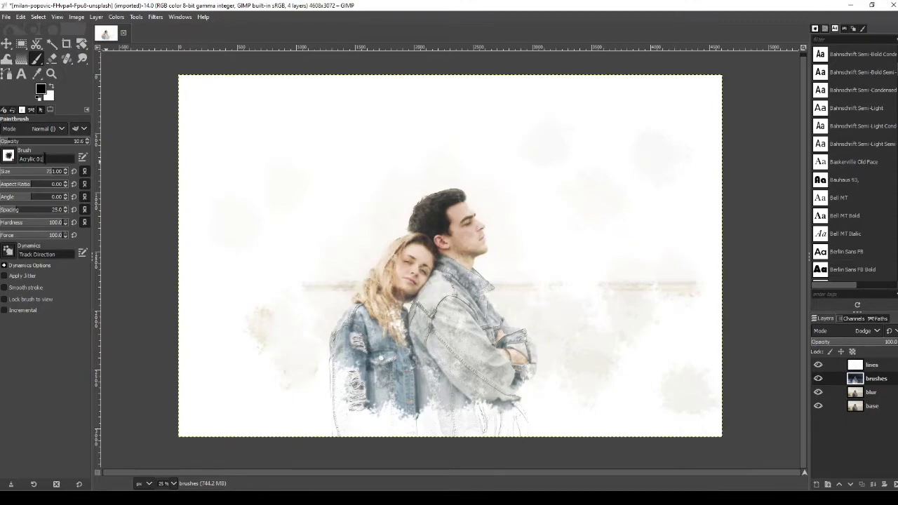
Step: Search the brushes for 'tex' and select Texture Hose 03
{"action": "triple_click", "coordinate": [44, 159]}
{"action": "type", "text": "tex"}
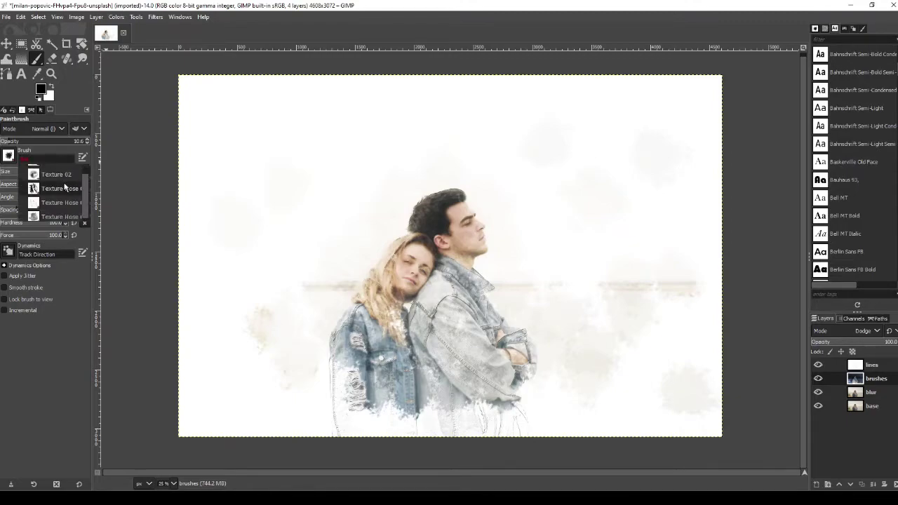
{"action": "scroll", "coordinate": [68, 209], "scroll_direction": "down", "scroll_amount": 1}
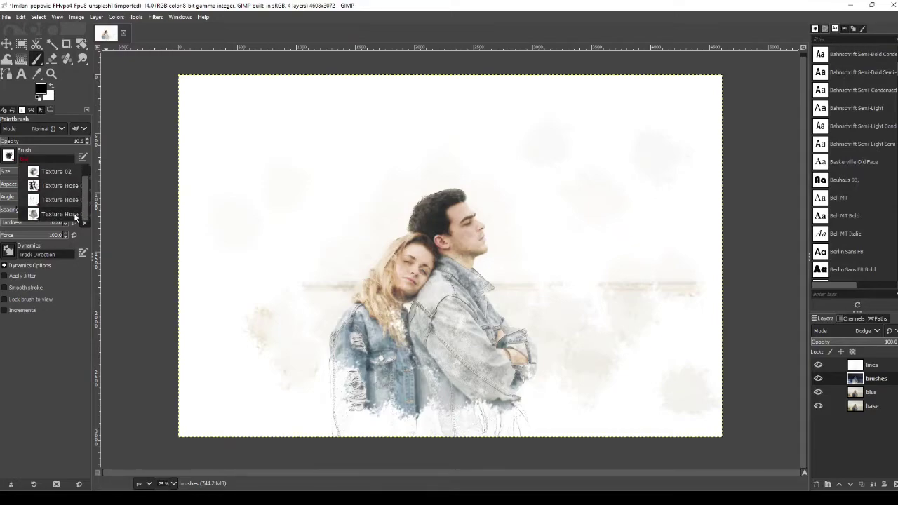
{"action": "left_click", "coordinate": [60, 214]}
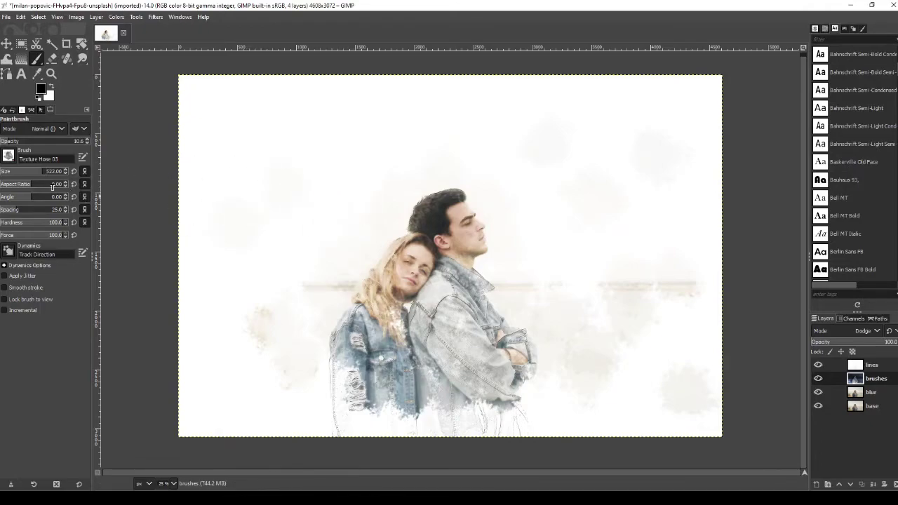
Step: Stamp textured blotches around and over the couple, then lower opacity and repaint the lower-left grass
{"action": "left_click", "coordinate": [222, 230]}
{"action": "left_click", "coordinate": [440, 249]}
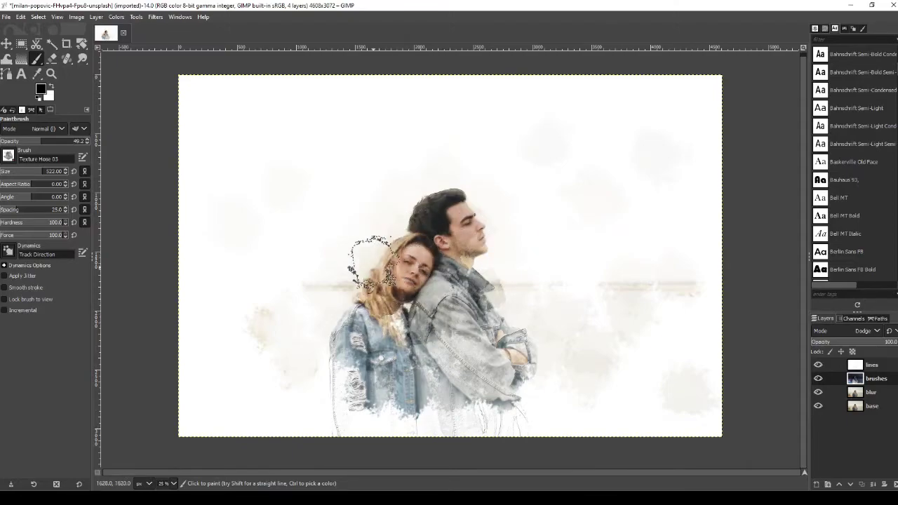
{"action": "mouse_move", "coordinate": [360, 286]}
{"action": "left_mouse_down"}
{"action": "mouse_move", "coordinate": [372, 308]}
{"action": "mouse_move", "coordinate": [407, 323]}
{"action": "mouse_move", "coordinate": [484, 323]}
{"action": "mouse_move", "coordinate": [435, 351]}
{"action": "mouse_move", "coordinate": [362, 361]}
{"action": "mouse_move", "coordinate": [379, 379]}
{"action": "mouse_move", "coordinate": [513, 367]}
{"action": "mouse_move", "coordinate": [469, 272]}
{"action": "mouse_move", "coordinate": [414, 224]}
{"action": "mouse_move", "coordinate": [378, 228]}
{"action": "mouse_move", "coordinate": [340, 263]}
{"action": "mouse_move", "coordinate": [333, 218]}
{"action": "mouse_move", "coordinate": [266, 209]}
{"action": "mouse_move", "coordinate": [388, 159]}
{"action": "mouse_move", "coordinate": [311, 251]}
{"action": "mouse_move", "coordinate": [265, 351]}
{"action": "mouse_move", "coordinate": [363, 206]}
{"action": "mouse_move", "coordinate": [301, 381]}
{"action": "mouse_move", "coordinate": [511, 316]}
{"action": "mouse_move", "coordinate": [505, 234]}
{"action": "mouse_move", "coordinate": [555, 330]}
{"action": "mouse_move", "coordinate": [565, 402]}
{"action": "left_mouse_up"}
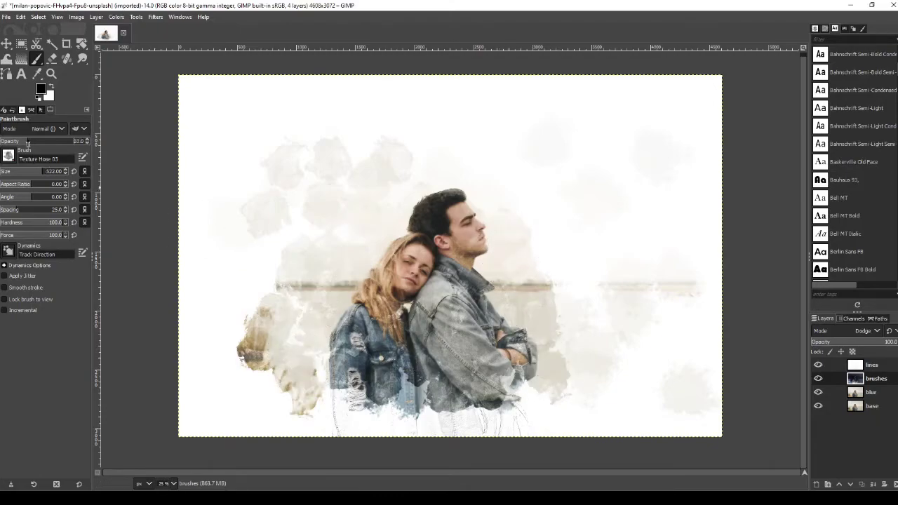
{"action": "mouse_move", "coordinate": [361, 161]}
{"action": "left_mouse_down"}
{"action": "mouse_move", "coordinate": [505, 189]}
{"action": "mouse_move", "coordinate": [473, 182]}
{"action": "mouse_move", "coordinate": [502, 193]}
{"action": "mouse_move", "coordinate": [565, 289]}
{"action": "mouse_move", "coordinate": [582, 342]}
{"action": "mouse_move", "coordinate": [616, 362]}
{"action": "mouse_move", "coordinate": [604, 283]}
{"action": "mouse_move", "coordinate": [536, 200]}
{"action": "mouse_move", "coordinate": [541, 172]}
{"action": "mouse_move", "coordinate": [589, 190]}
{"action": "mouse_move", "coordinate": [638, 273]}
{"action": "mouse_move", "coordinate": [483, 133]}
{"action": "mouse_move", "coordinate": [428, 155]}
{"action": "mouse_move", "coordinate": [361, 156]}
{"action": "mouse_move", "coordinate": [286, 214]}
{"action": "mouse_move", "coordinate": [271, 272]}
{"action": "mouse_move", "coordinate": [251, 296]}
{"action": "mouse_move", "coordinate": [238, 361]}
{"action": "mouse_move", "coordinate": [269, 388]}
{"action": "mouse_move", "coordinate": [236, 379]}
{"action": "mouse_move", "coordinate": [309, 407]}
{"action": "mouse_move", "coordinate": [339, 400]}
{"action": "mouse_move", "coordinate": [549, 404]}
{"action": "left_mouse_up"}
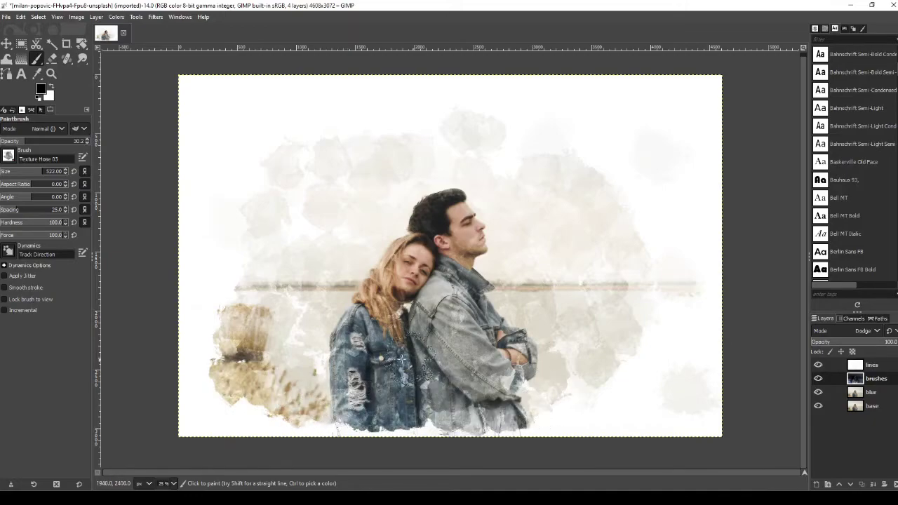
{"action": "mouse_move", "coordinate": [401, 359]}
{"action": "left_mouse_down"}
{"action": "mouse_move", "coordinate": [231, 273]}
{"action": "mouse_move", "coordinate": [236, 197]}
{"action": "mouse_move", "coordinate": [273, 143]}
{"action": "mouse_move", "coordinate": [381, 123]}
{"action": "mouse_move", "coordinate": [487, 122]}
{"action": "mouse_move", "coordinate": [528, 148]}
{"action": "mouse_move", "coordinate": [121, 144]}
{"action": "mouse_move", "coordinate": [597, 140]}
{"action": "mouse_move", "coordinate": [657, 295]}
{"action": "mouse_move", "coordinate": [589, 391]}
{"action": "mouse_move", "coordinate": [682, 379]}
{"action": "mouse_move", "coordinate": [440, 422]}
{"action": "mouse_move", "coordinate": [298, 389]}
{"action": "left_mouse_up"}
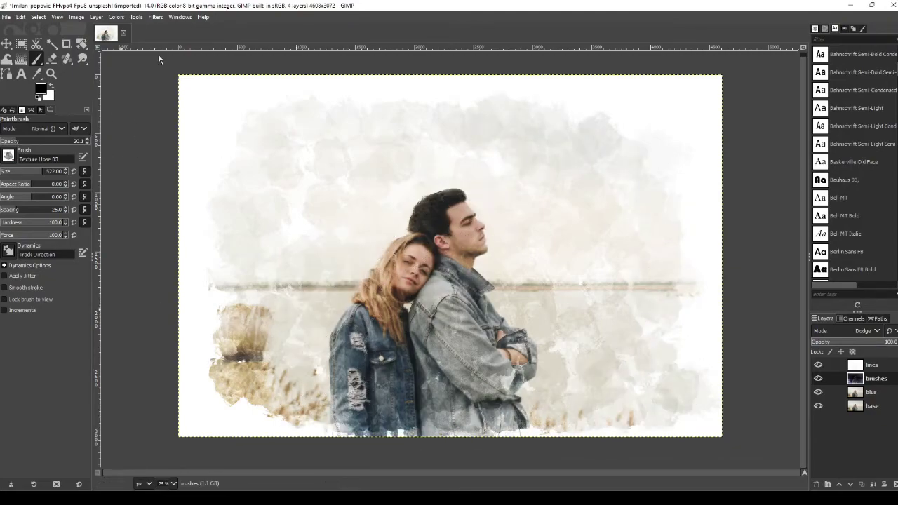
{"action": "left_click_drag", "start_coordinate": [29, 145], "coordinate": [21, 146]}
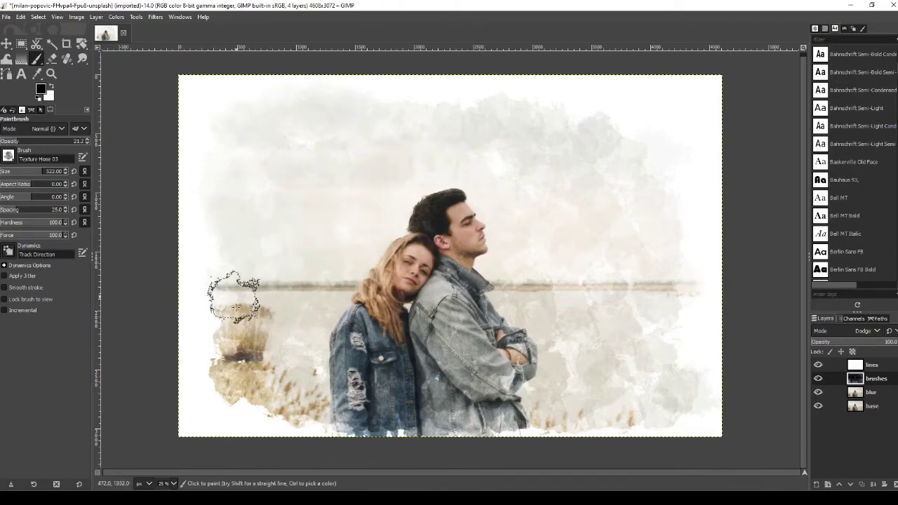
{"action": "mouse_move", "coordinate": [235, 312]}
{"action": "left_mouse_down"}
{"action": "mouse_move", "coordinate": [223, 393]}
{"action": "mouse_move", "coordinate": [336, 396]}
{"action": "left_mouse_up"}
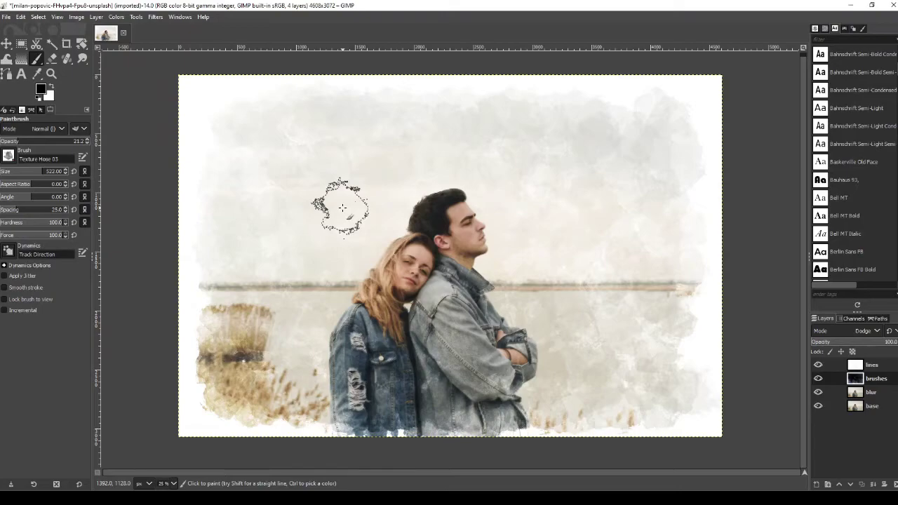
Step: Import watercolour background.jpg as a new layer through File > Open as Layers
{"action": "left_click", "coordinate": [5, 18]}
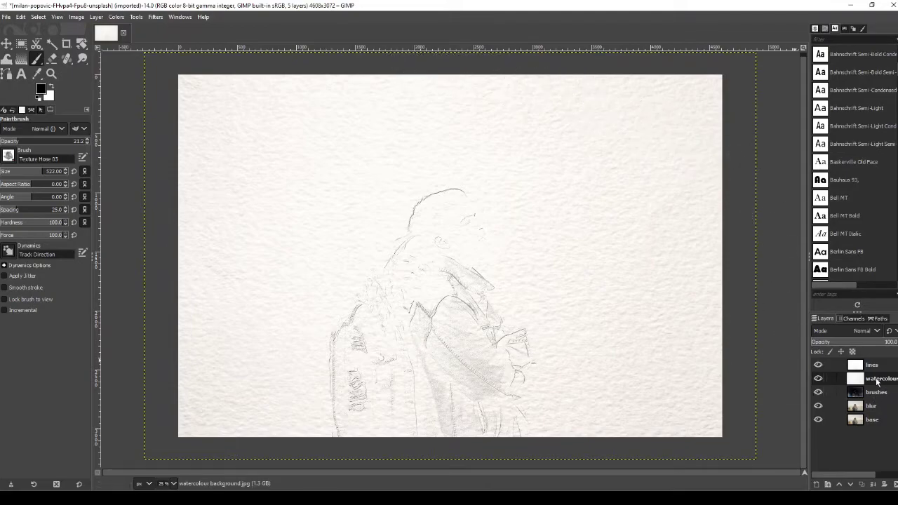
Step: Scale the watercolour paper layer to 4608 × 3072 with Scale Layer
{"action": "right_click", "coordinate": [877, 382]}
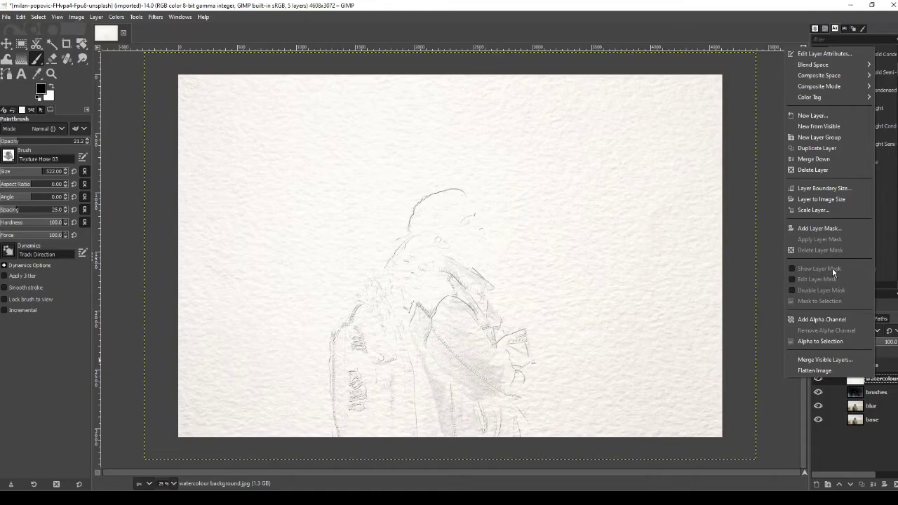
{"action": "left_click", "coordinate": [814, 209]}
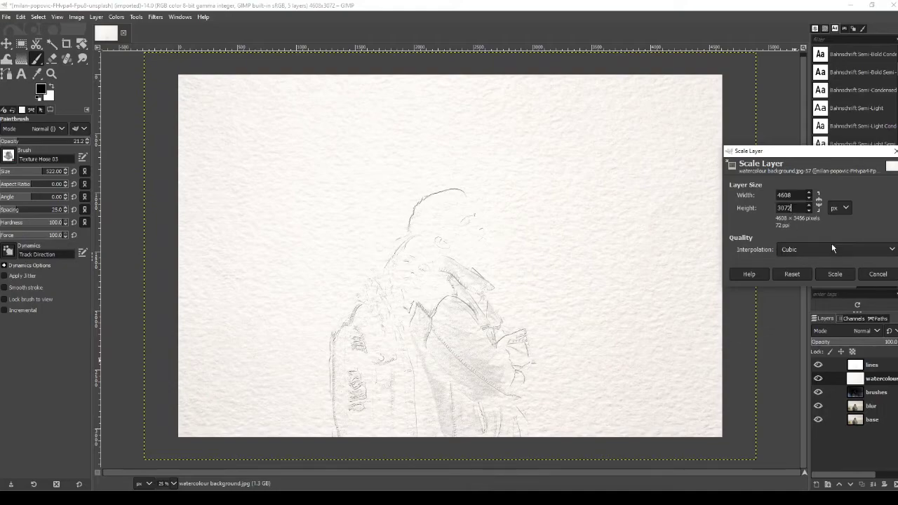
{"action": "left_click", "coordinate": [835, 274]}
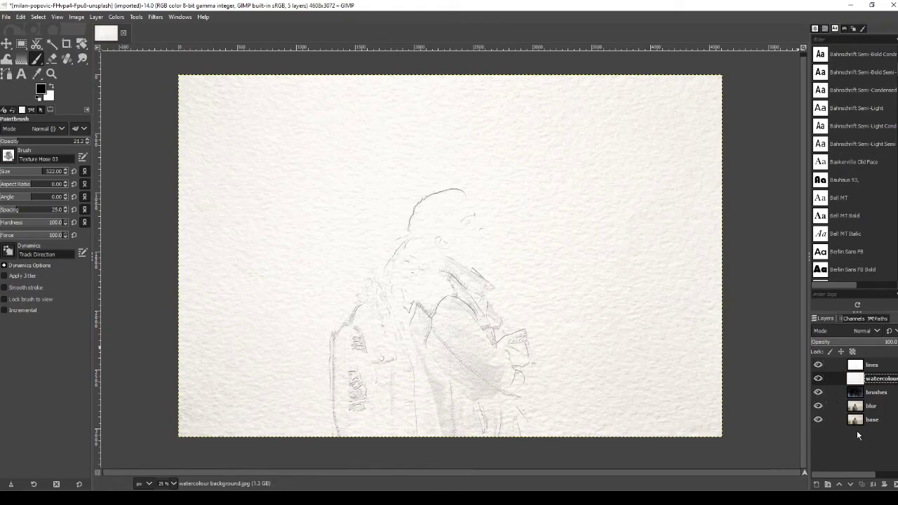
Step: Raise the watercolour layer to the top of the stack and set its mode to Multiply
{"action": "left_click", "coordinate": [840, 484]}
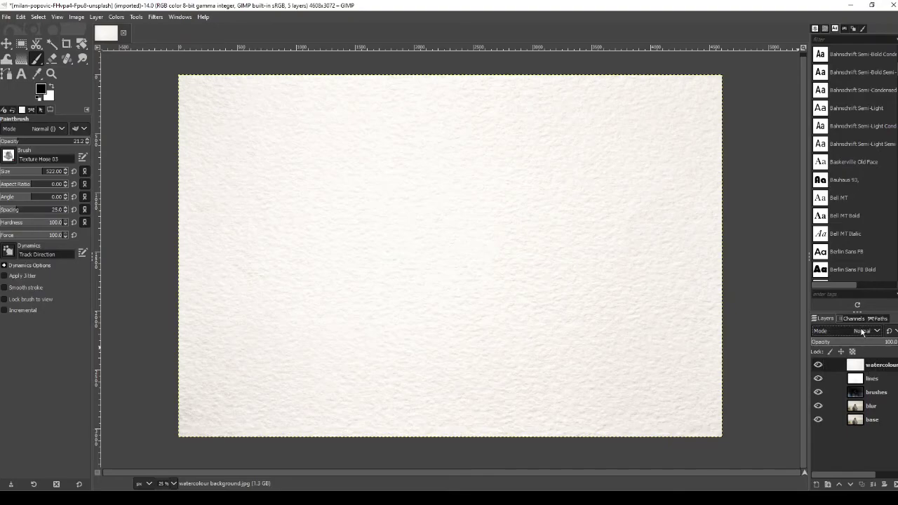
{"action": "left_click", "coordinate": [863, 331]}
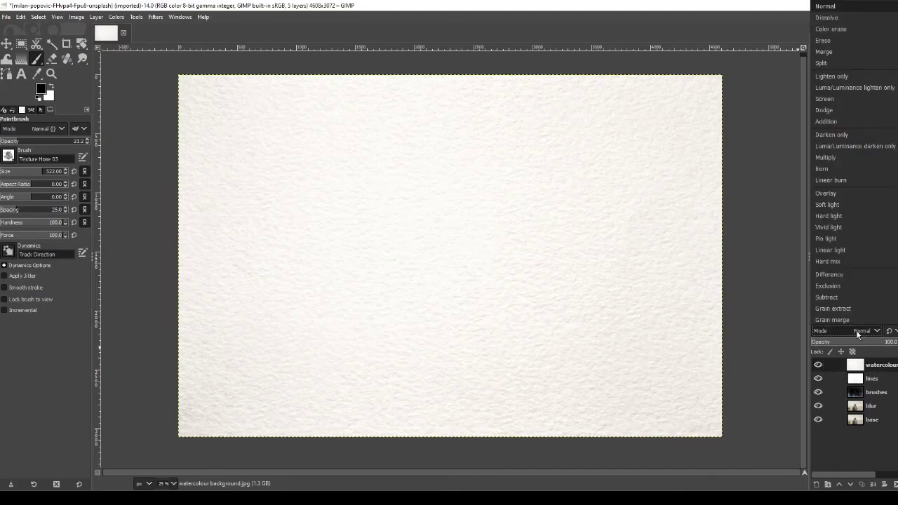
{"action": "left_click", "coordinate": [833, 158]}
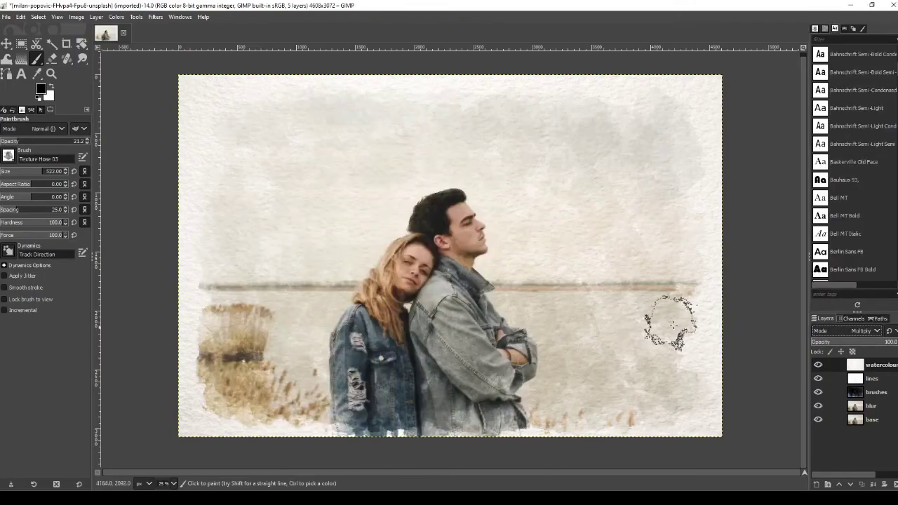